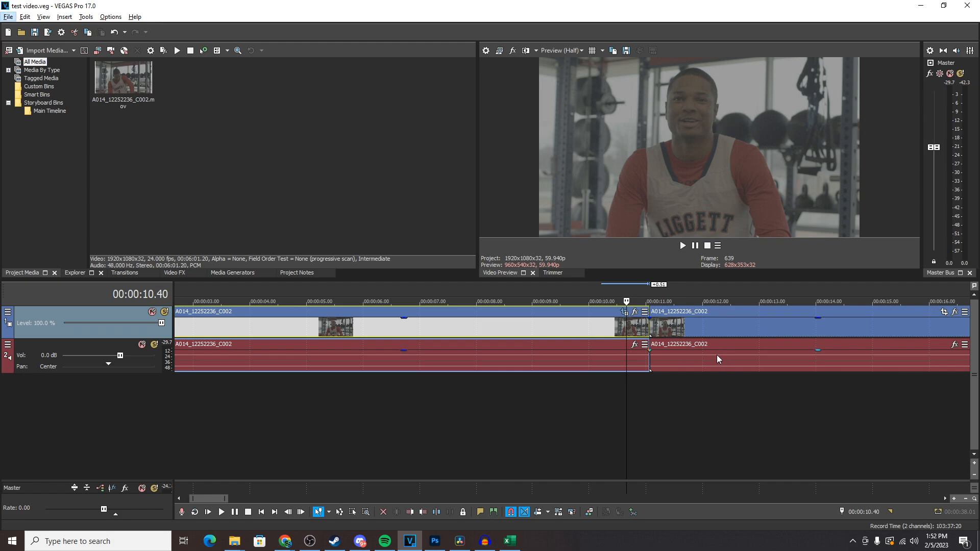
# Try a crossfade by overlapping the second clip onto the first clip and previewing it.
pyautogui.click(638, 382)
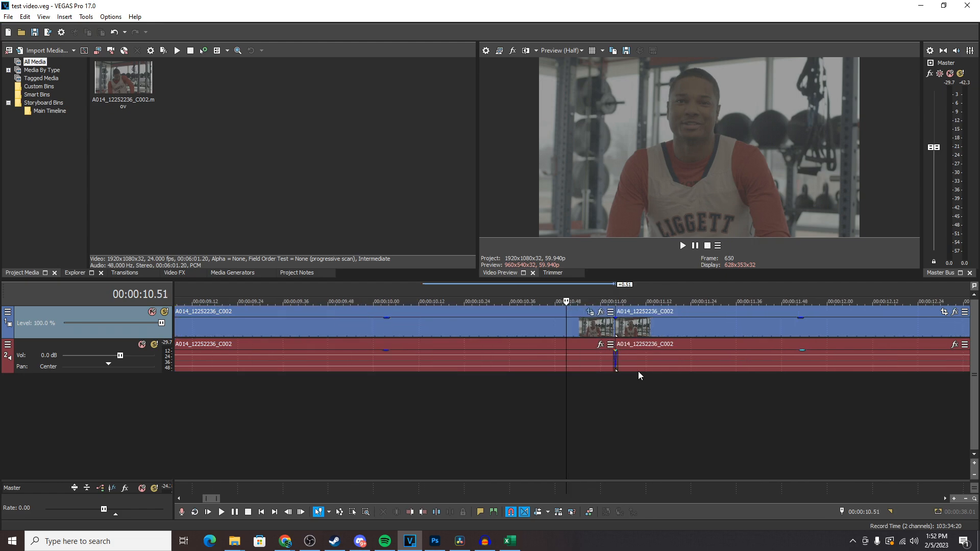
pyautogui.scroll(5, 638, 371)
pyautogui.moveTo(751, 330); pyautogui.dragTo(702, 330)
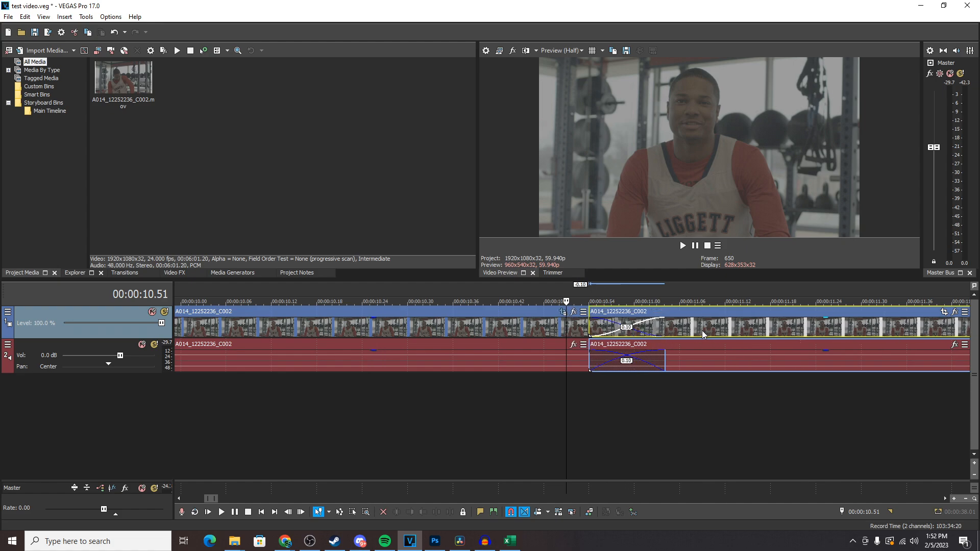
pyautogui.click(581, 402)
pyautogui.press('space')
pyautogui.moveTo(707, 332); pyautogui.dragTo(432, 368)
pyautogui.click(314, 424)
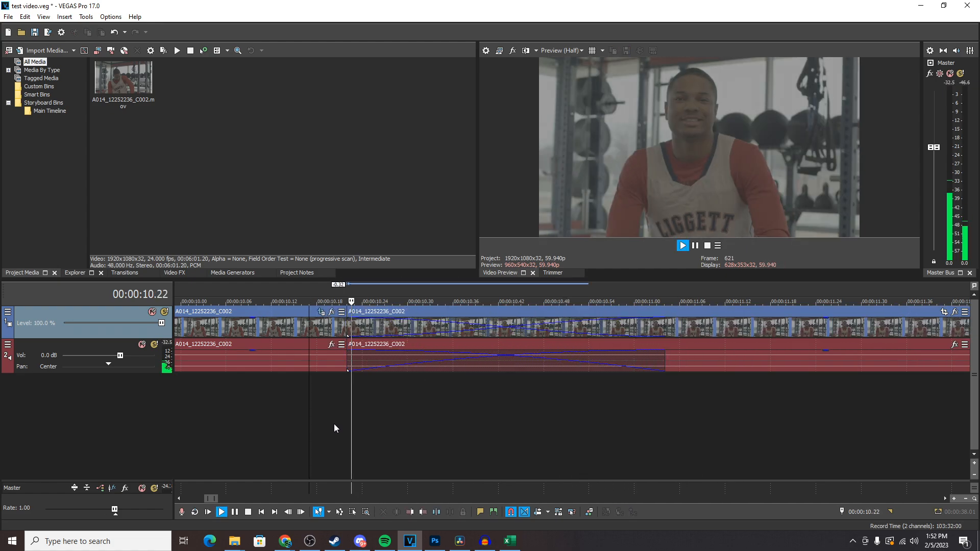
pyautogui.press('space')
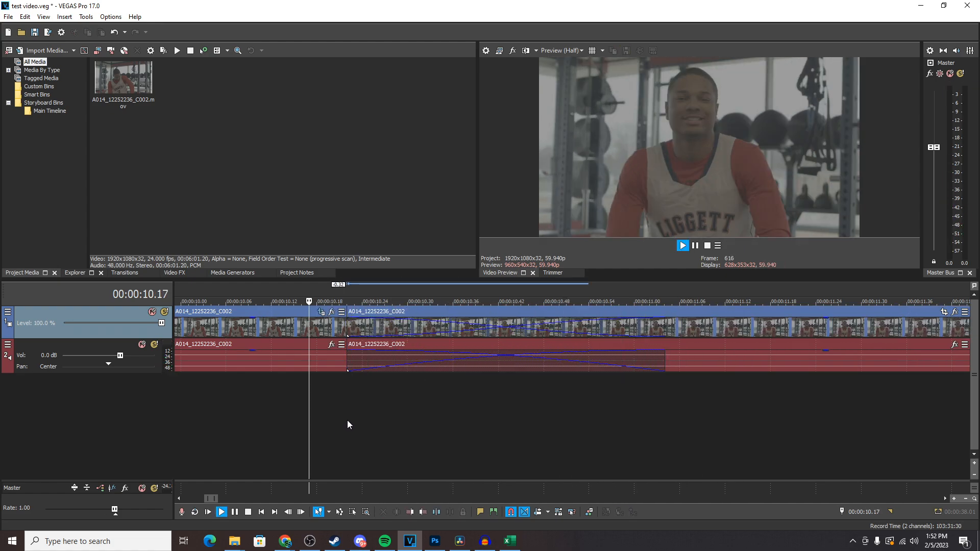
pyautogui.press('space')
pyautogui.press('space')
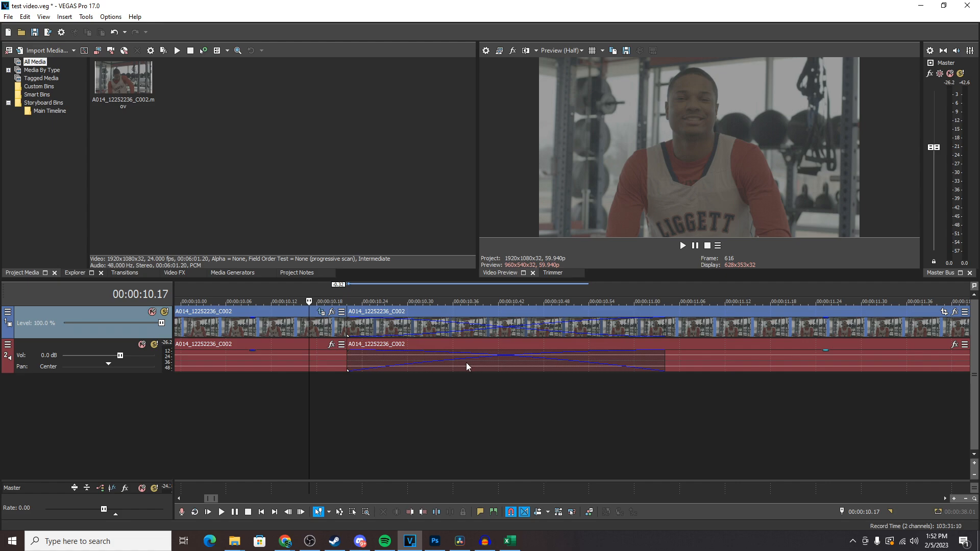
pyautogui.scroll(-1, 637, 359)
pyautogui.moveTo(774, 334); pyautogui.dragTo(920, 325)
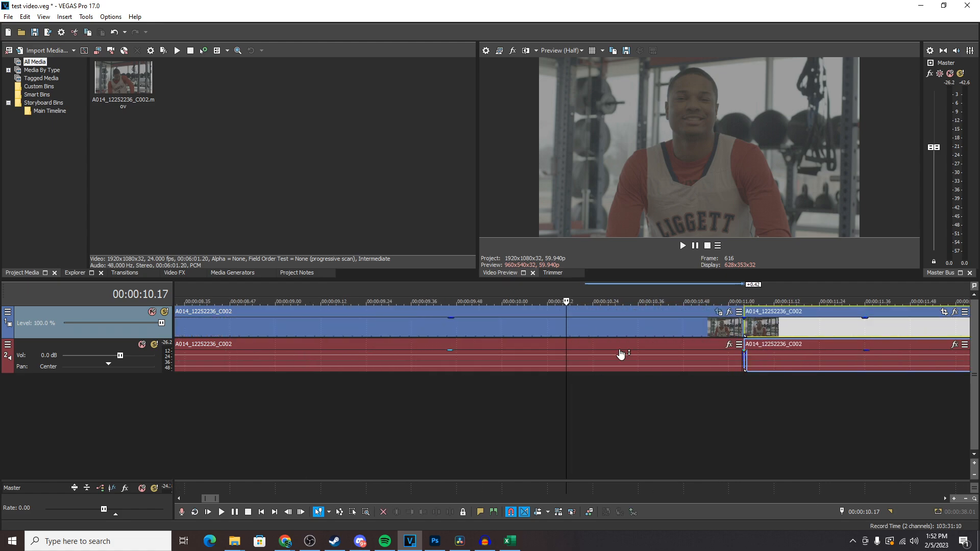
# Add the 3D Blinds transition with the Simple preset at the cut between the two clips.
pyautogui.click(62, 227)
pyautogui.click(118, 274)
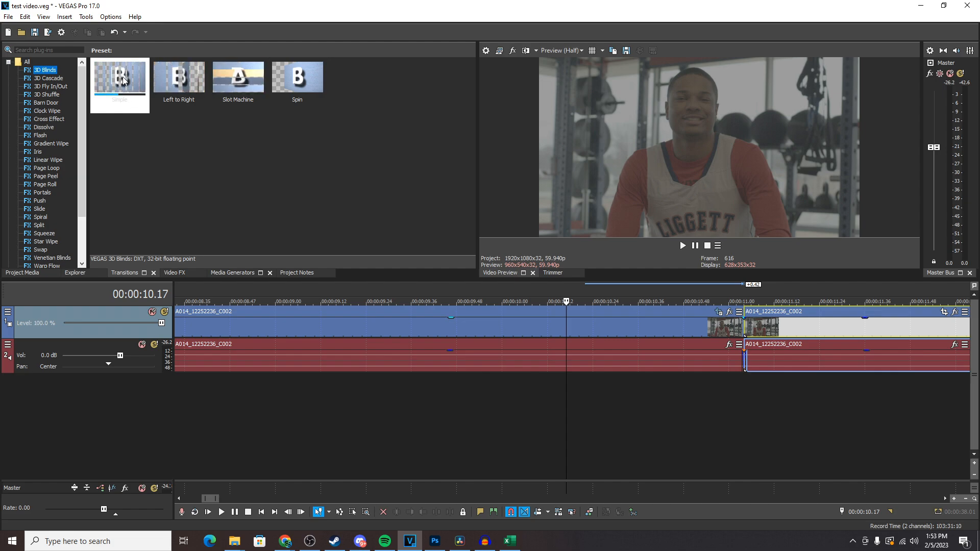
pyautogui.moveTo(119, 77); pyautogui.dragTo(409, 282)
pyautogui.moveTo(555, 330); pyautogui.dragTo(744, 327)
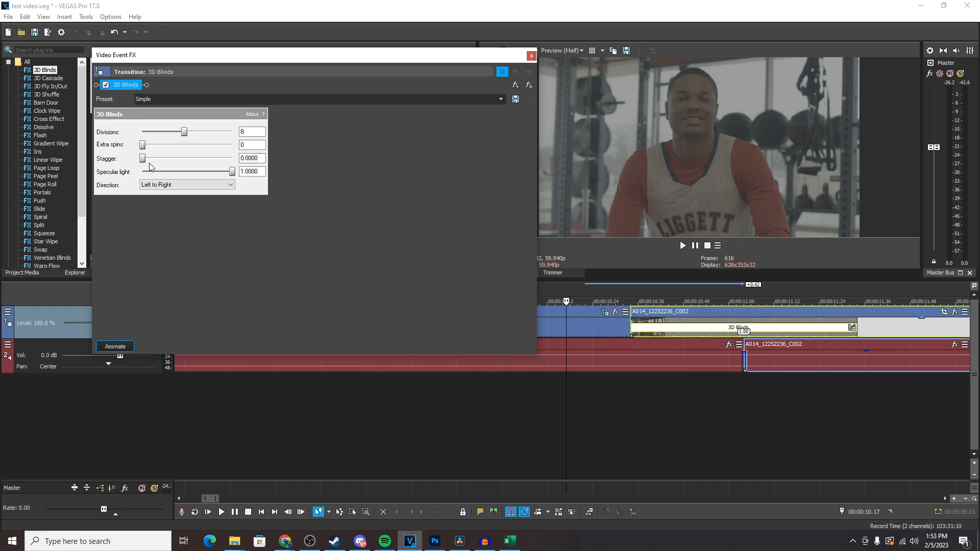
pyautogui.click(532, 55)
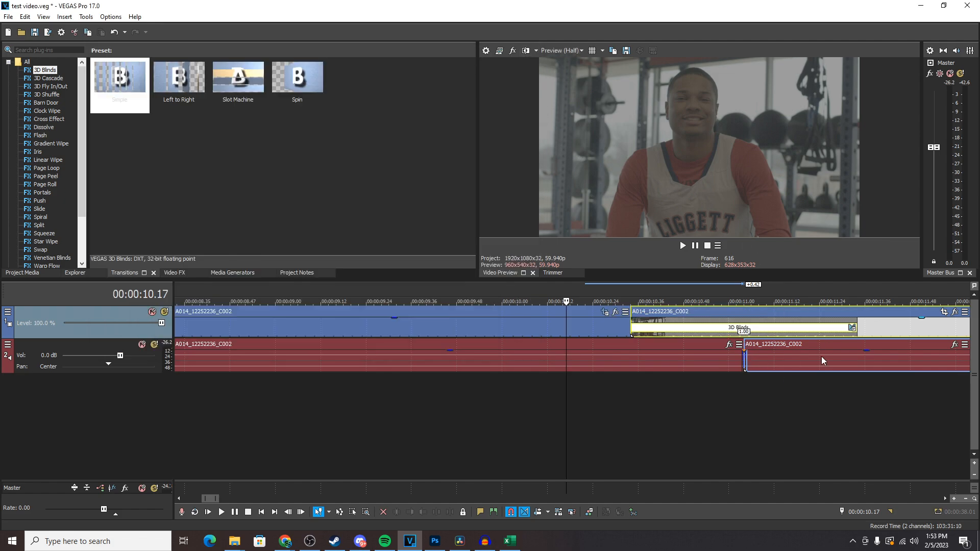
# Play back and scrub through the 3D Blinds transition in the preview.
pyautogui.click(608, 422)
pyautogui.press('space')
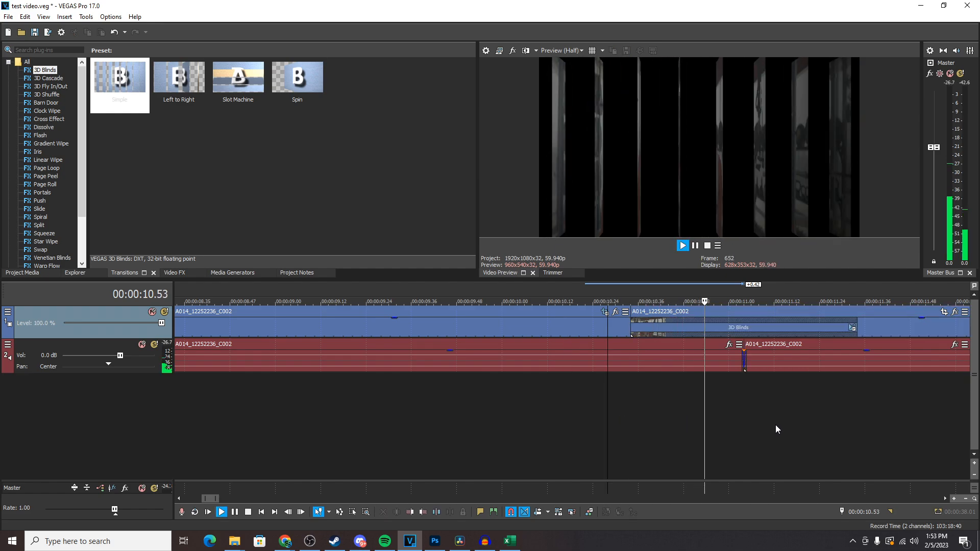
pyautogui.press('space')
pyautogui.press('space')
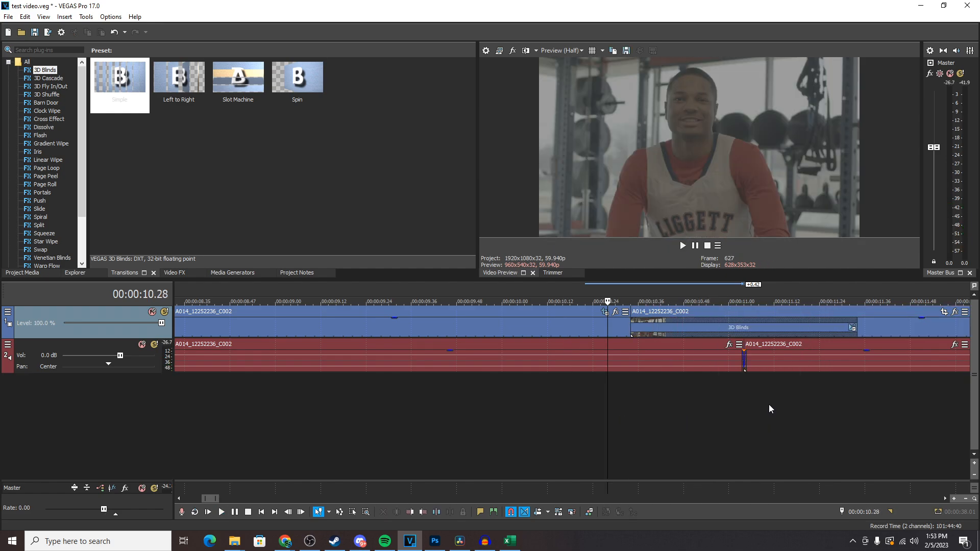
pyautogui.press('space')
pyautogui.press('space')
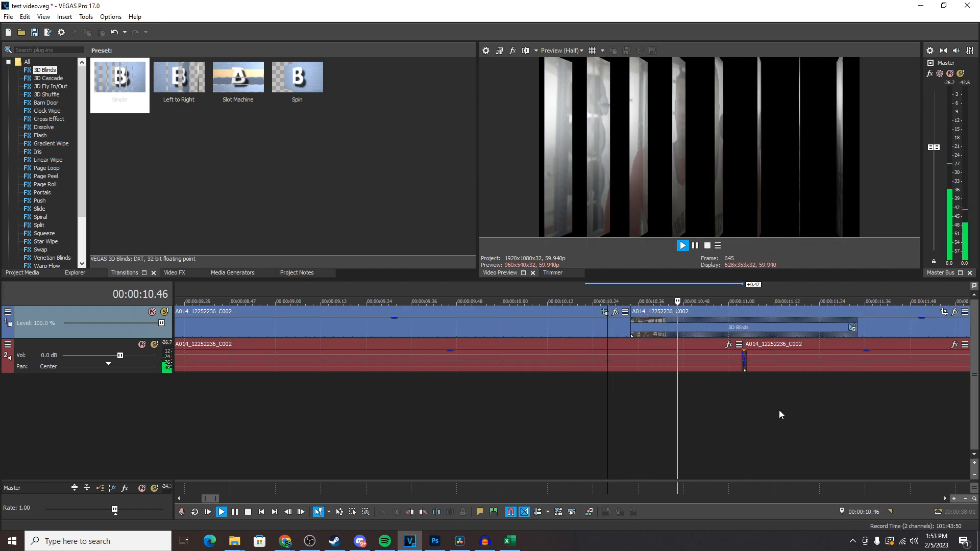
pyautogui.press('space')
pyautogui.press('space')
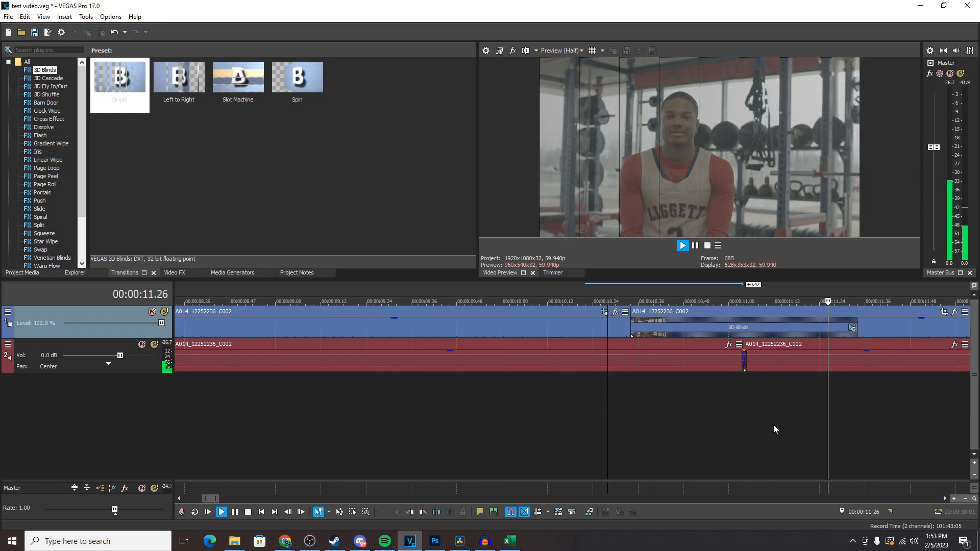
pyautogui.press('space')
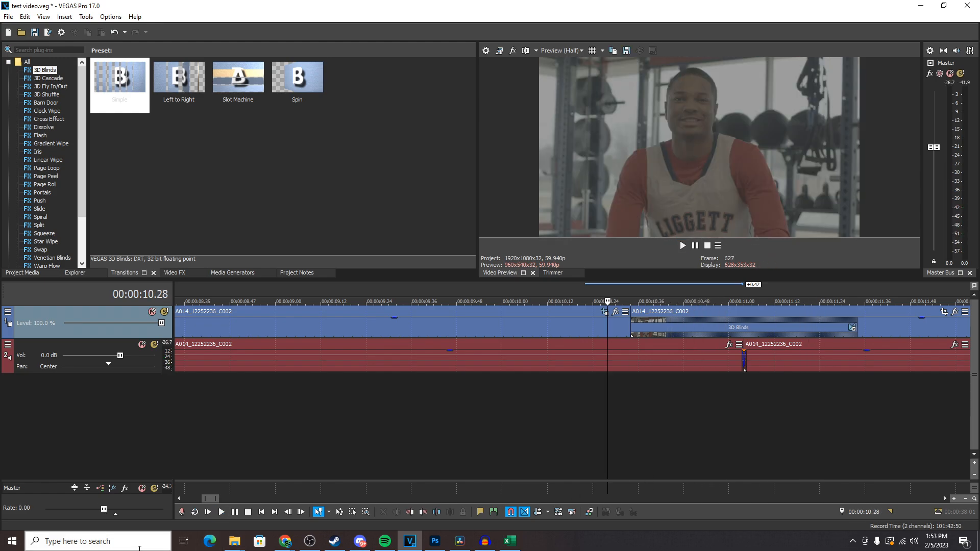
pyautogui.click(629, 392)
pyautogui.press('space')
pyautogui.press('space')
pyautogui.moveTo(628, 394); pyautogui.dragTo(703, 387)
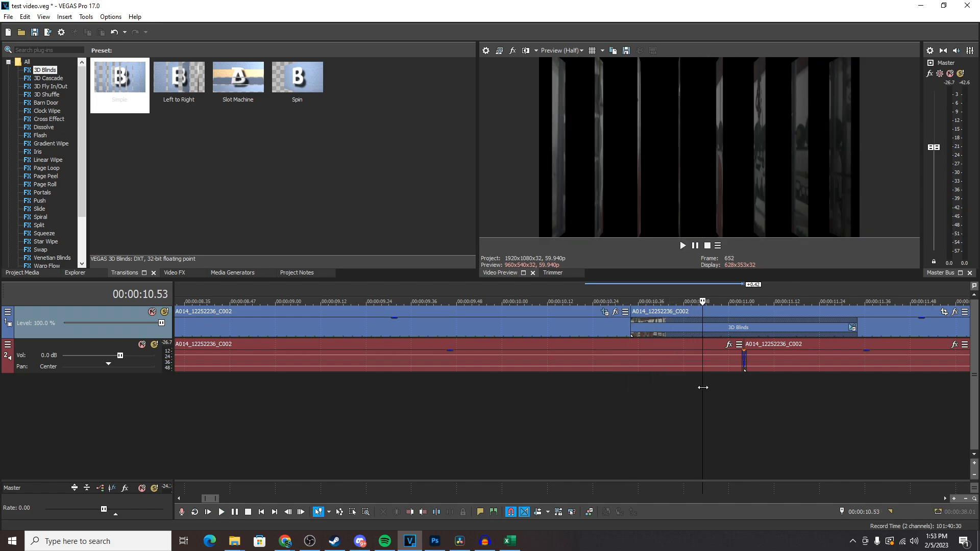
pyautogui.click(243, 547)
pyautogui.click(90, 548)
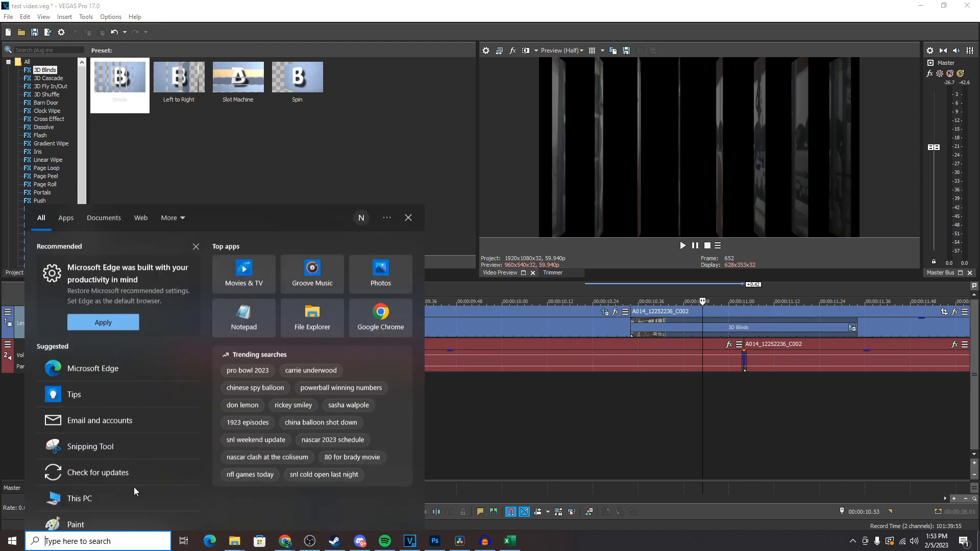
pyautogui.hotkey('alt', 'Tab')
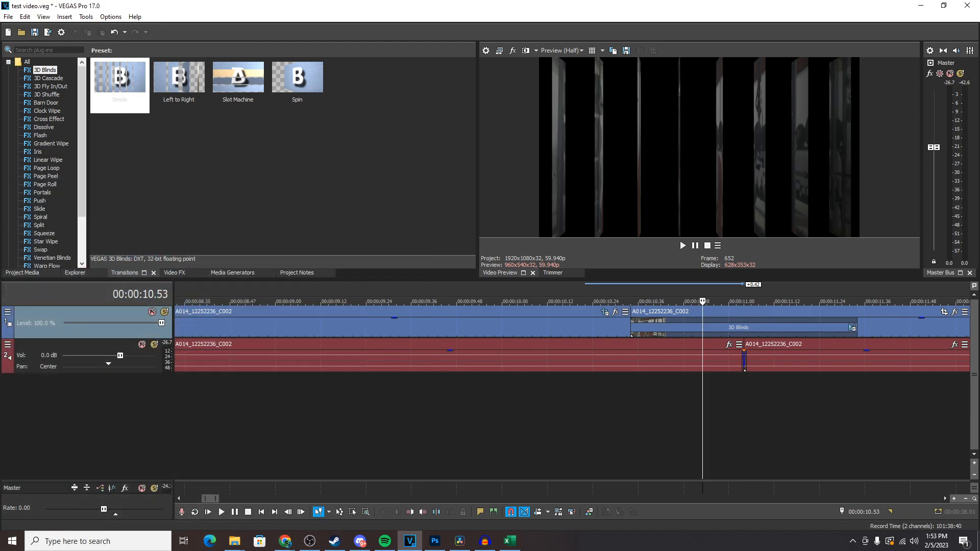
pyautogui.moveTo(652, 426); pyautogui.dragTo(635, 404)
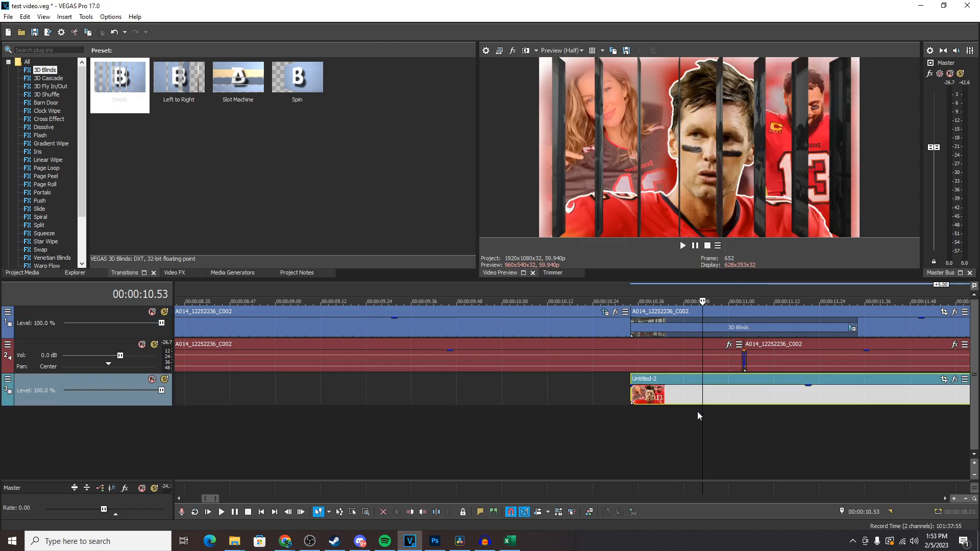
pyautogui.moveTo(701, 418); pyautogui.dragTo(769, 404)
pyautogui.press('Delete')
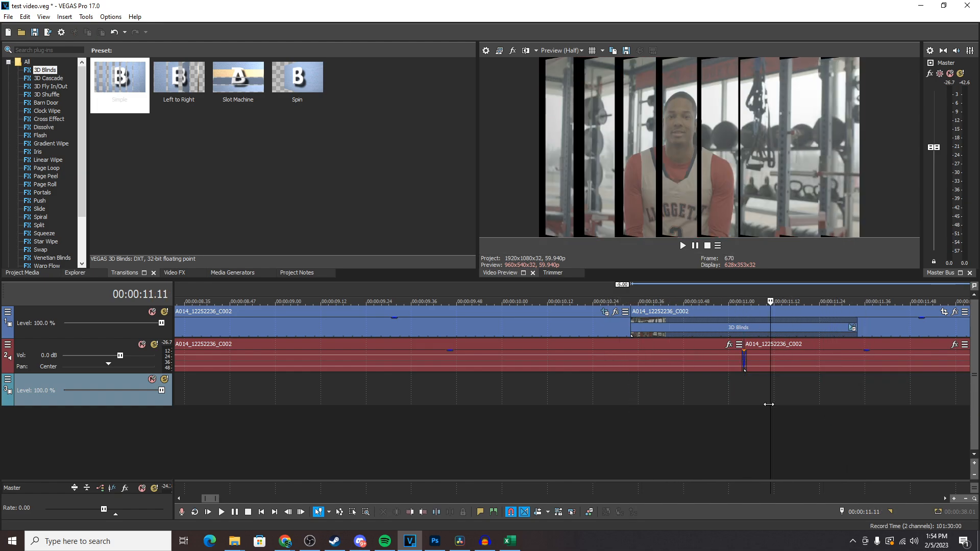
# Split the clip at about 00:00:12.36.
pyautogui.moveTo(675, 405); pyautogui.dragTo(658, 393)
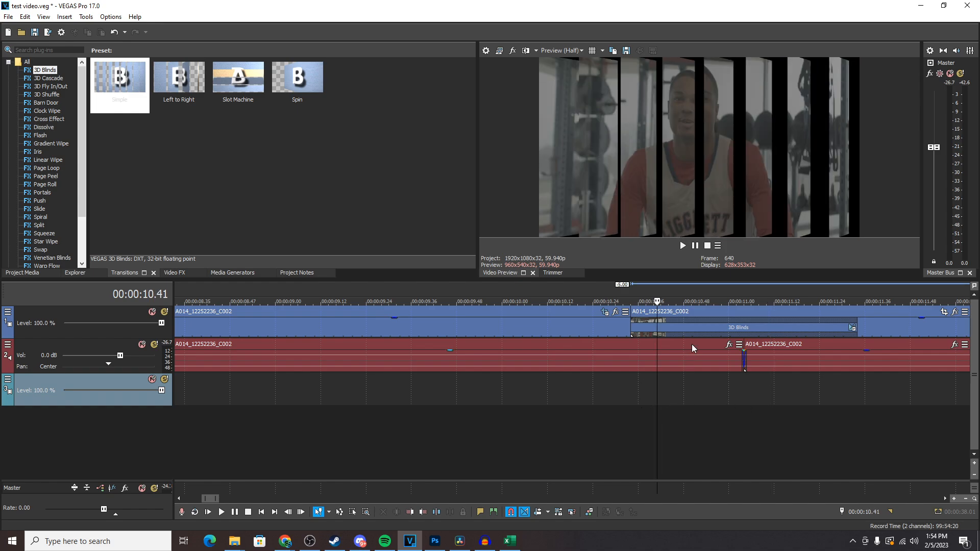
pyautogui.click(725, 331)
pyautogui.click(735, 327)
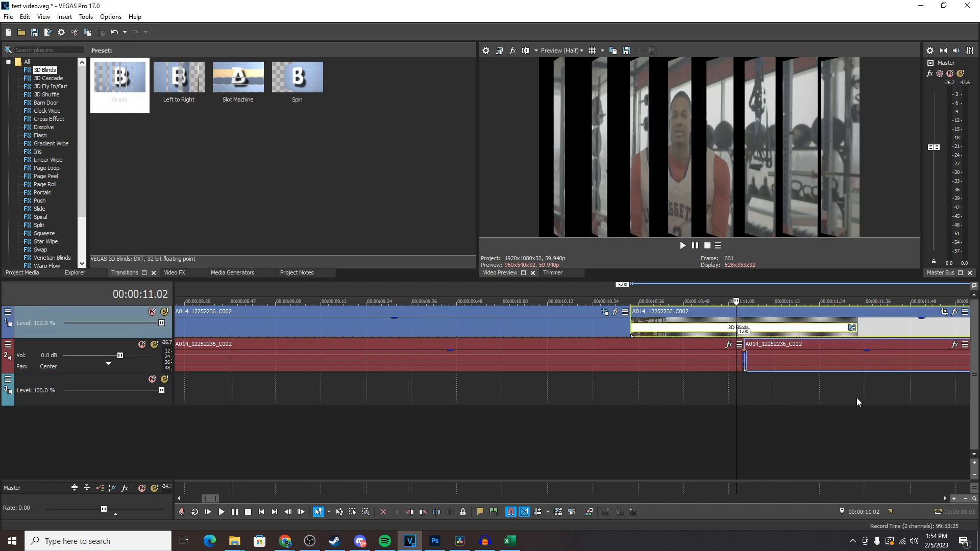
pyautogui.scroll(-3, 815, 384)
pyautogui.click(684, 326)
pyautogui.press('s')
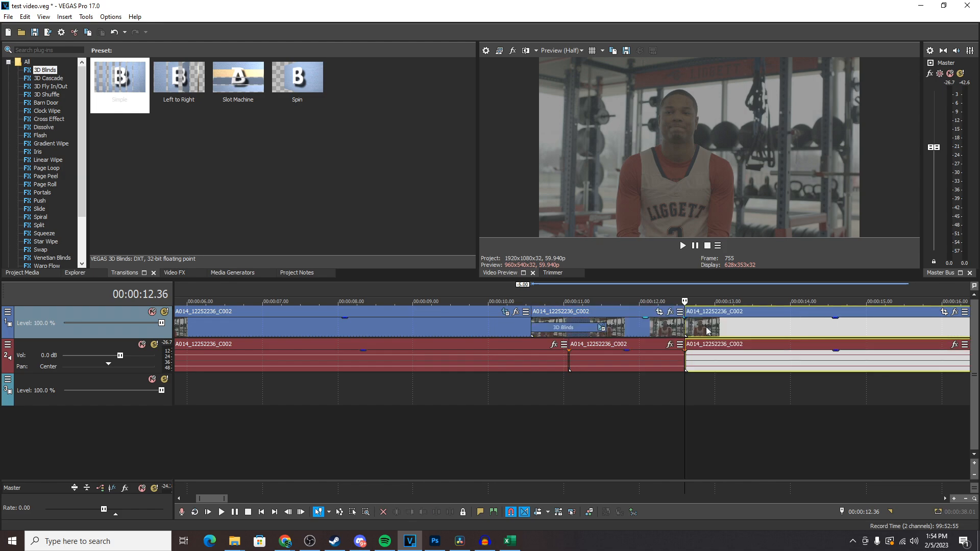
# Insert a new video track above the existing tracks.
pyautogui.moveTo(698, 331)
pyautogui.mouseDown()
pyautogui.moveTo(736, 332)
pyautogui.moveTo(689, 332)
pyautogui.mouseUp()
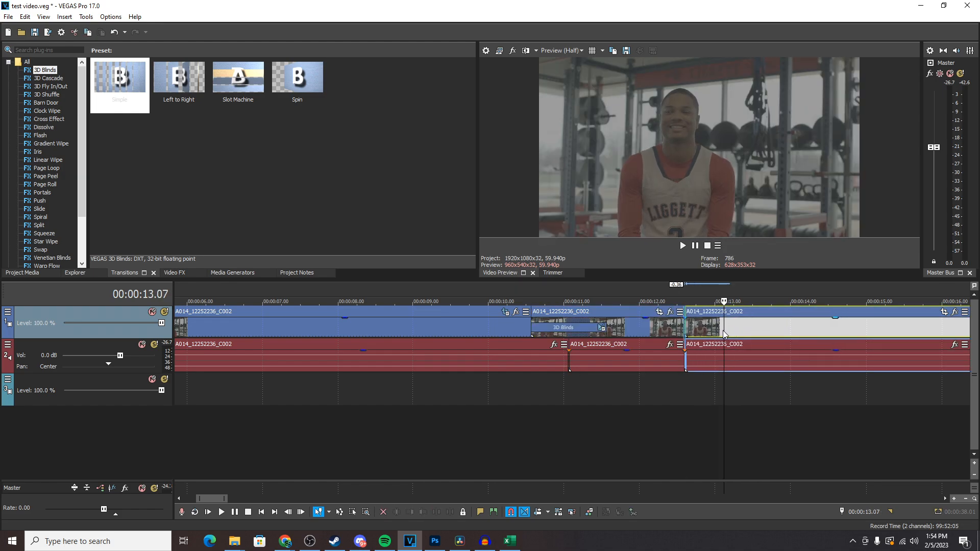
pyautogui.click(685, 385)
pyautogui.scroll(-5, 688, 384)
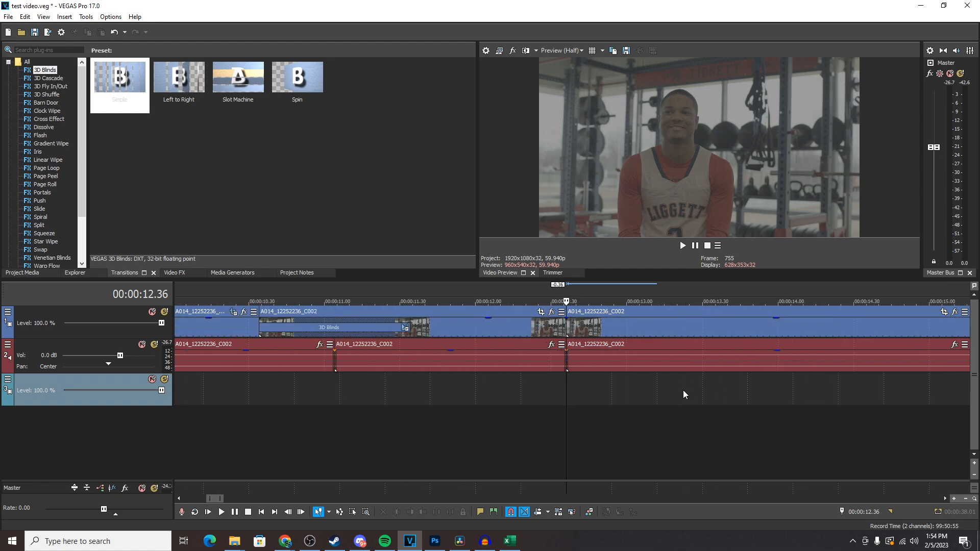
pyautogui.scroll(-8, 684, 393)
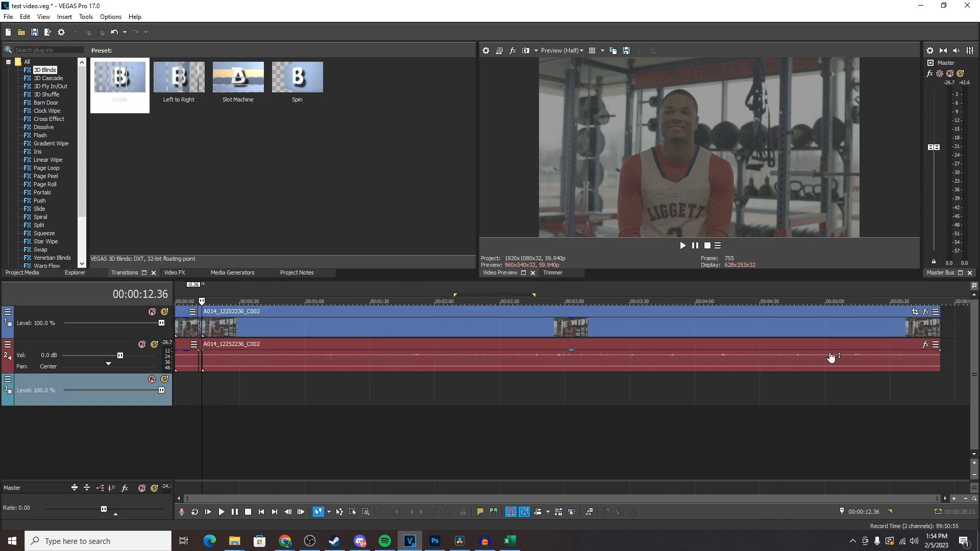
pyautogui.rightClick(950, 325)
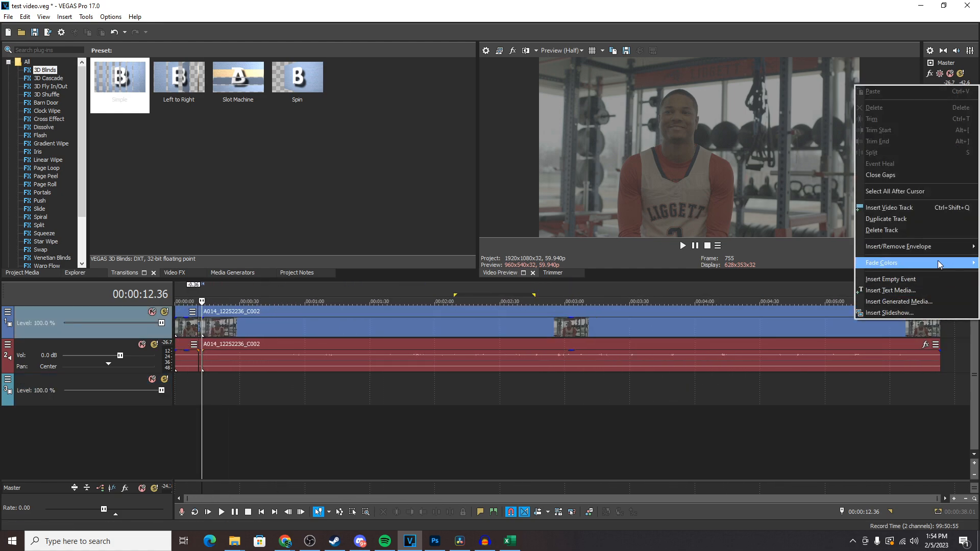
pyautogui.click(896, 208)
pyautogui.rightClick(856, 353)
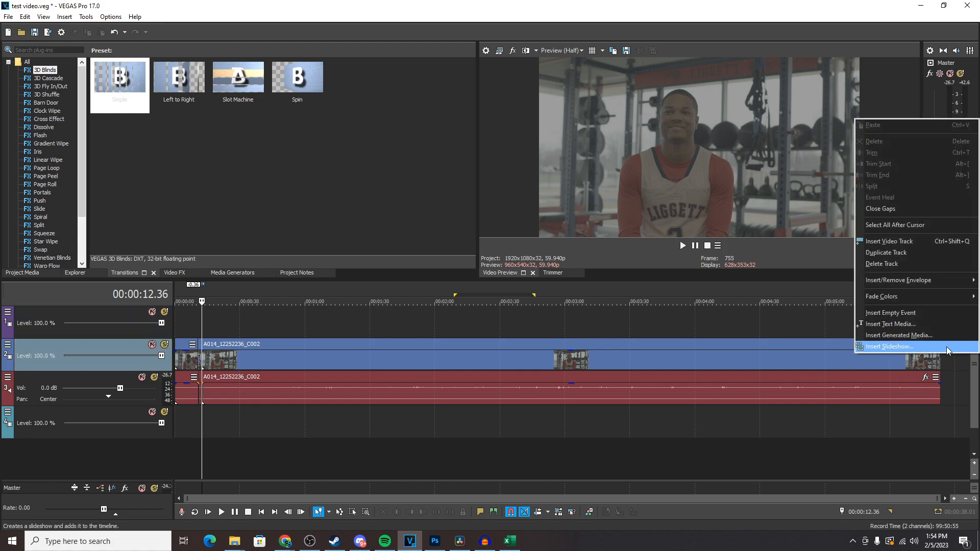
pyautogui.click(644, 457)
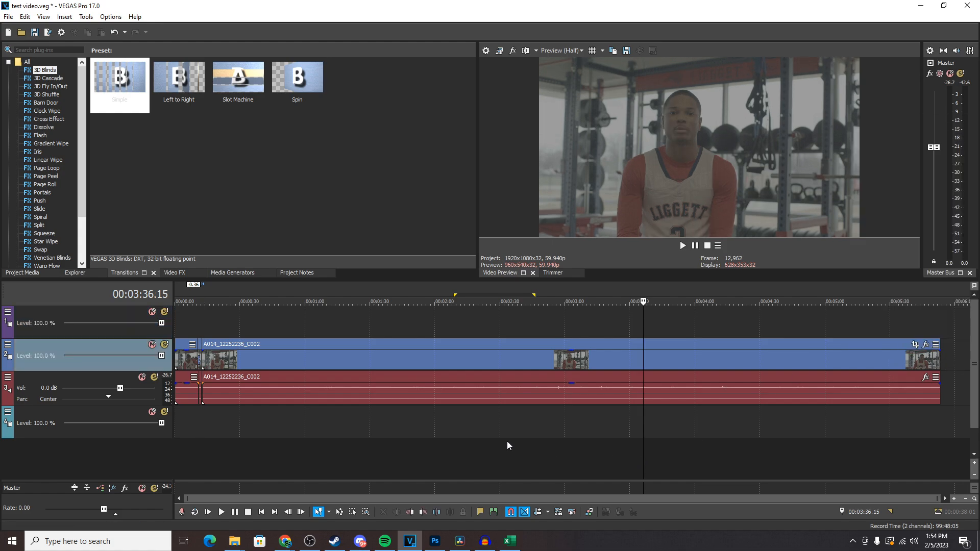
pyautogui.rightClick(289, 429)
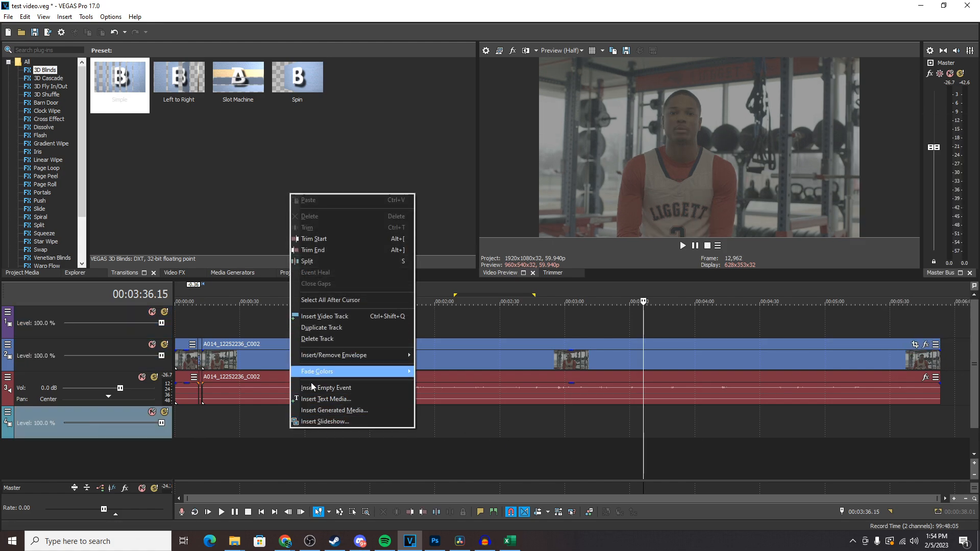
pyautogui.click(225, 466)
pyautogui.rightClick(225, 463)
pyautogui.click(201, 424)
pyautogui.scroll(3, 225, 427)
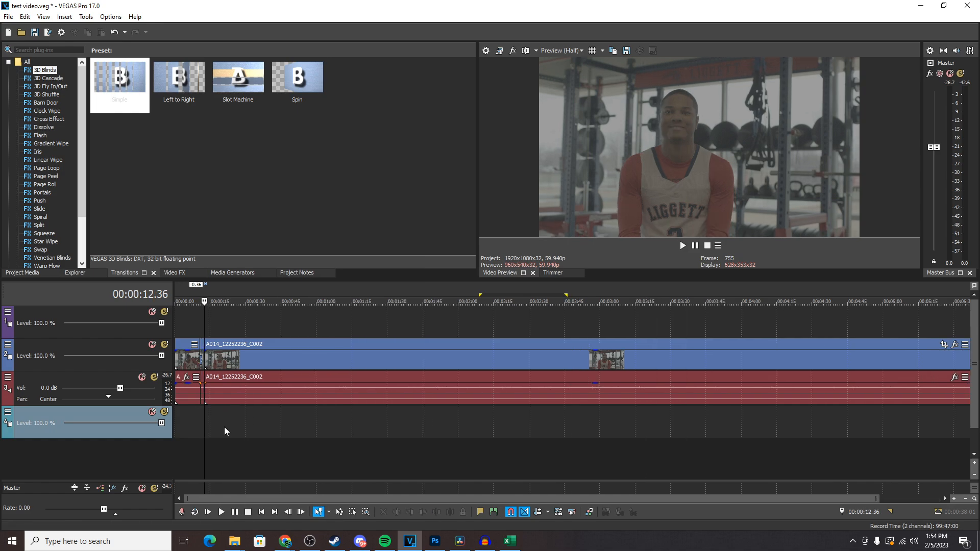
pyautogui.rightClick(283, 456)
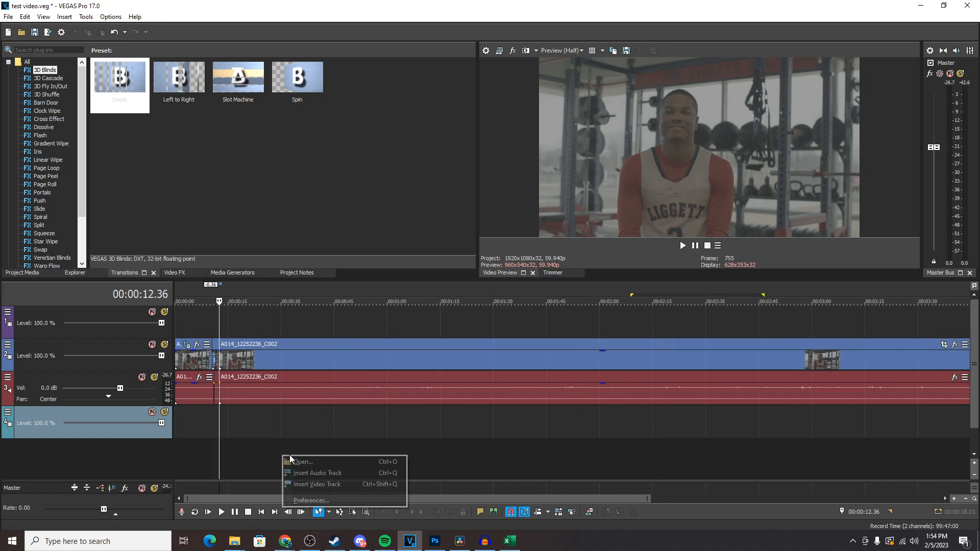
pyautogui.click(241, 427)
# Split the clip again at about 00:00:12.39.
pyautogui.scroll(6, 241, 426)
pyautogui.click(686, 366)
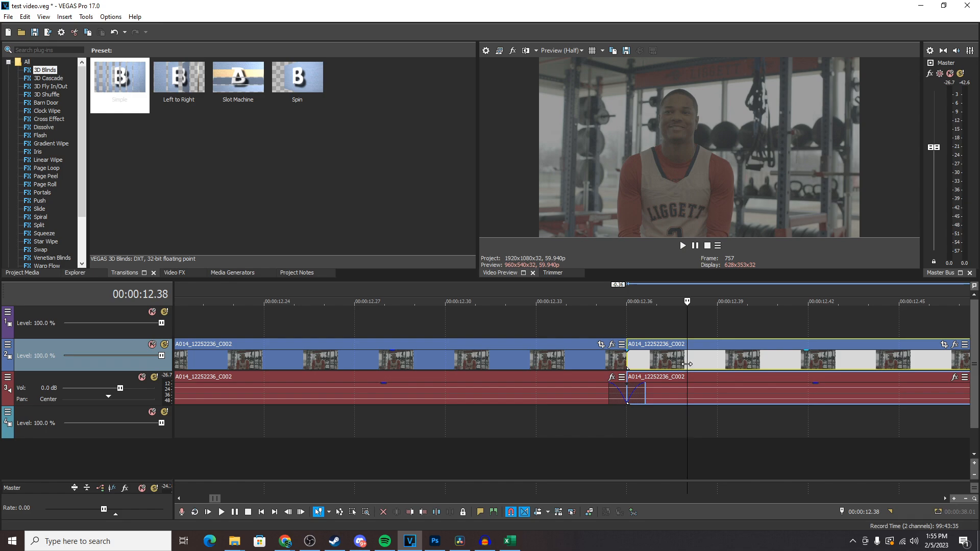
pyautogui.moveTo(687, 363); pyautogui.dragTo(727, 364)
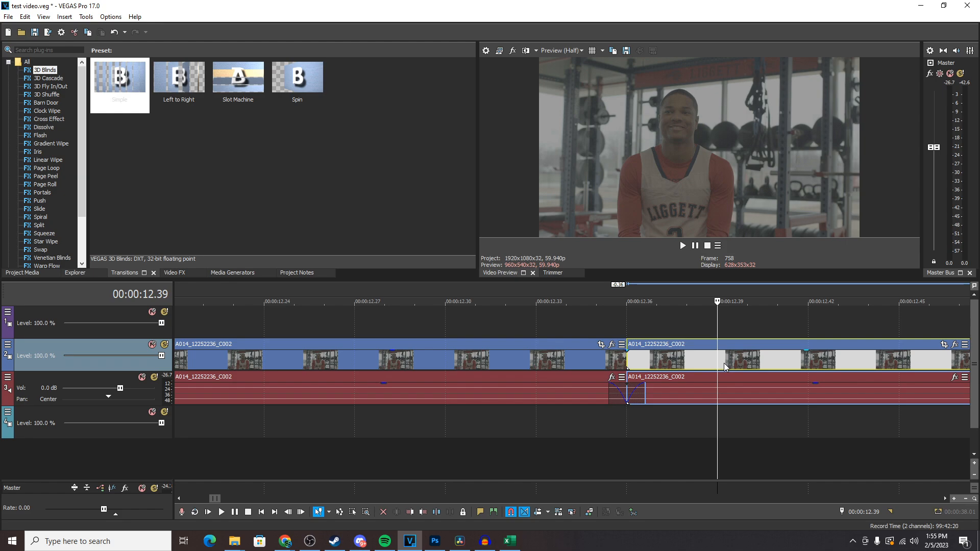
pyautogui.press('s')
# Move the short segment between the splits onto the new top video track and its audio onto a separate lower track.
pyautogui.click(693, 363)
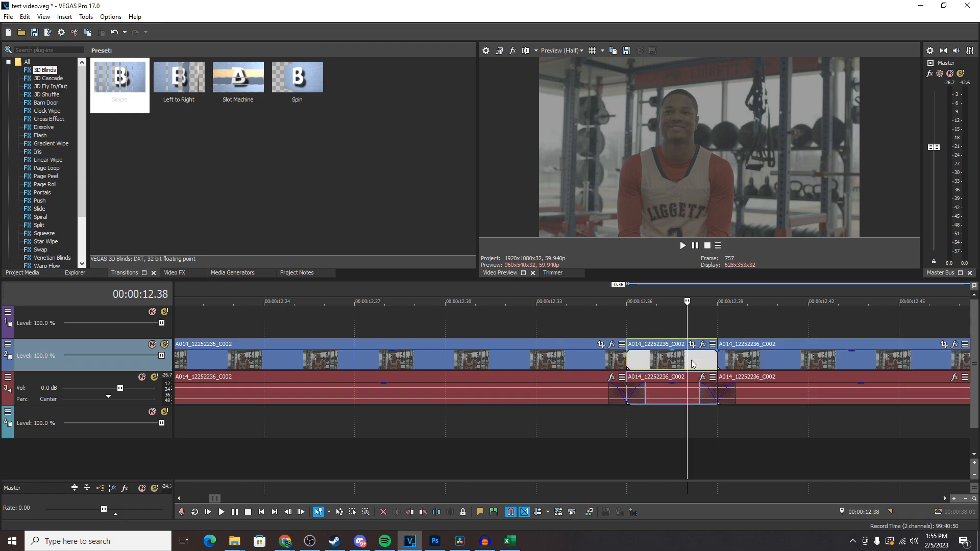
pyautogui.moveTo(672, 365); pyautogui.dragTo(675, 336)
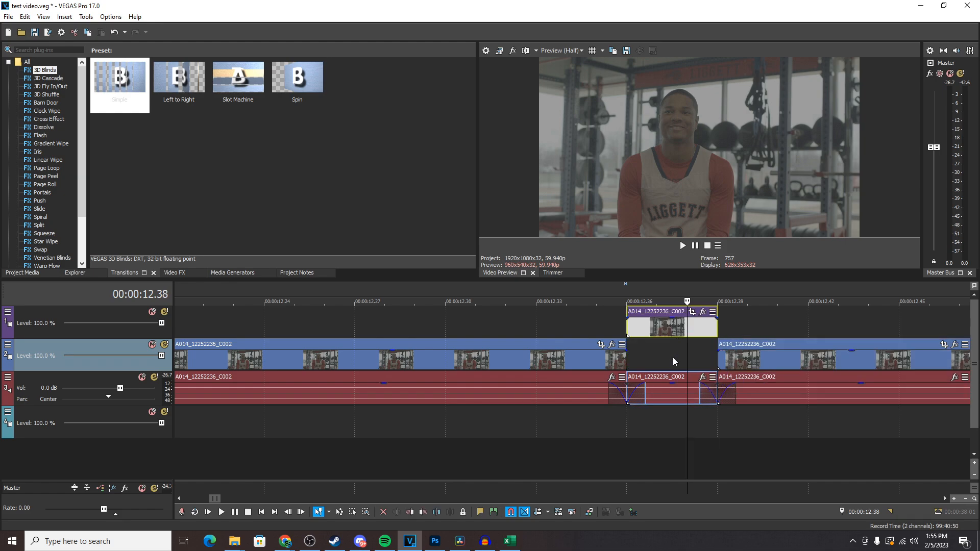
pyautogui.click(656, 391)
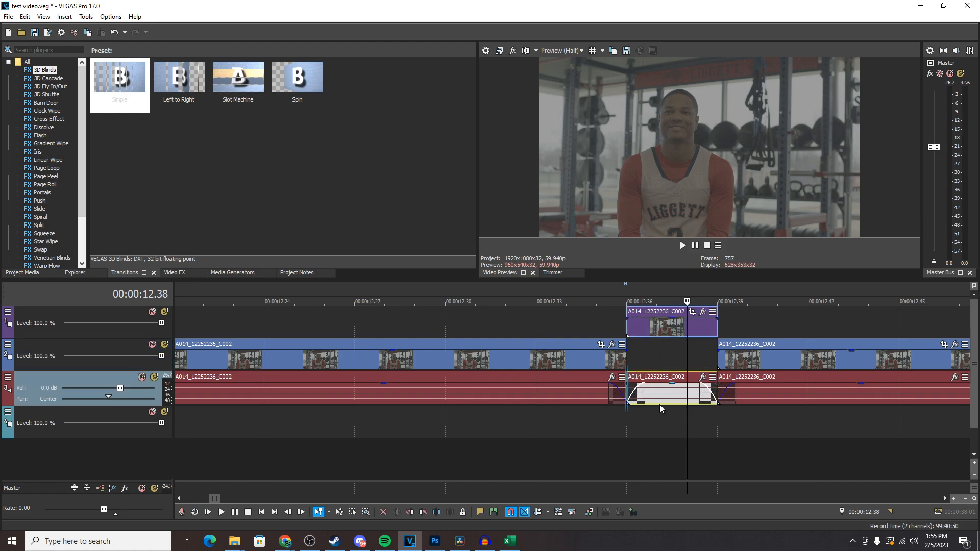
pyautogui.moveTo(662, 425)
pyautogui.mouseDown()
pyautogui.moveTo(663, 451)
pyautogui.moveTo(665, 441)
pyautogui.mouseUp()
# Shift the moved segment left to about 00:00:12.33 and close the gap in the main clip.
pyautogui.moveTo(668, 328); pyautogui.dragTo(618, 339)
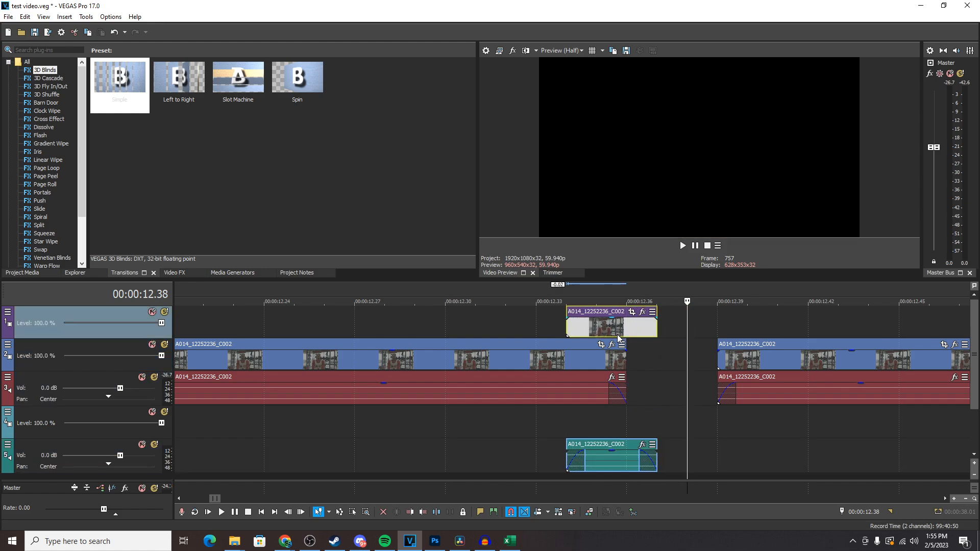
pyautogui.moveTo(762, 356); pyautogui.dragTo(675, 374)
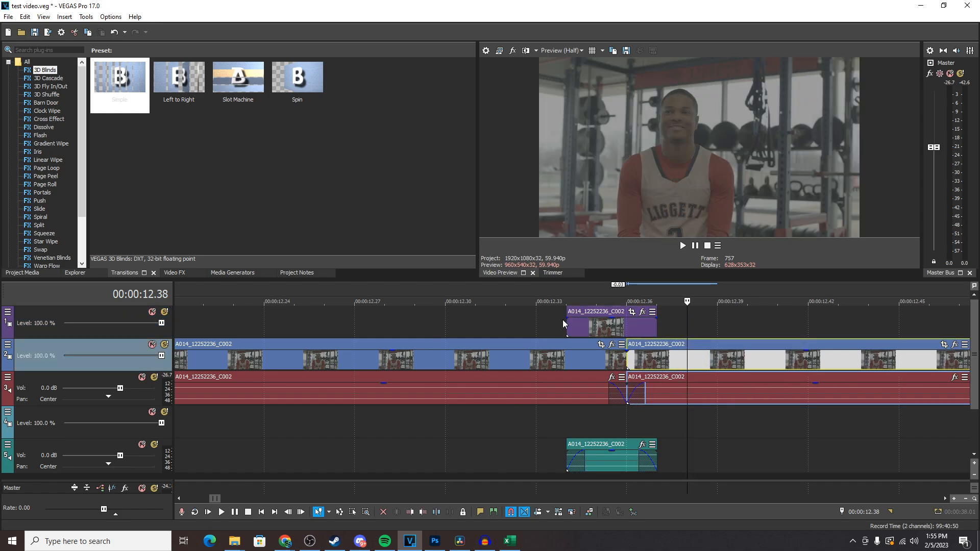
# Open the Pan/Crop settings of the overlay segment on the top track and close them.
pyautogui.click(552, 326)
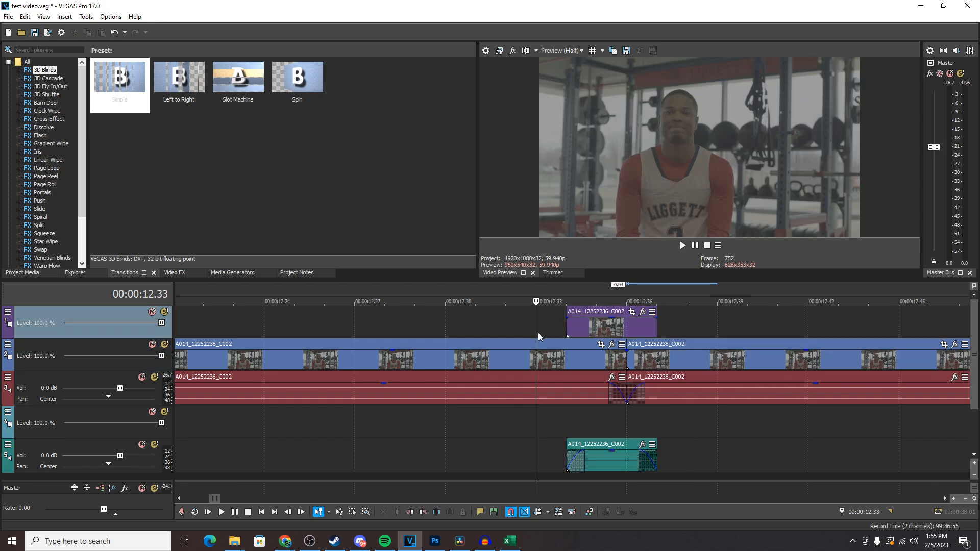
pyautogui.click(562, 329)
pyautogui.moveTo(568, 329)
pyautogui.mouseDown()
pyautogui.moveTo(687, 337)
pyautogui.moveTo(503, 337)
pyautogui.moveTo(711, 337)
pyautogui.moveTo(510, 339)
pyautogui.moveTo(567, 339)
pyautogui.mouseUp()
pyautogui.click(579, 394)
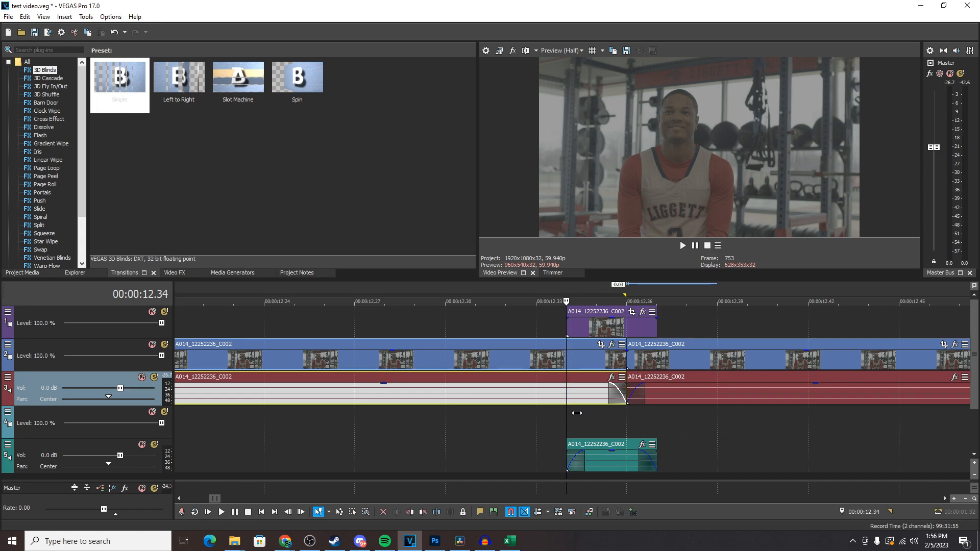
pyautogui.moveTo(576, 413)
pyautogui.mouseDown()
pyautogui.moveTo(629, 418)
pyautogui.moveTo(509, 424)
pyautogui.moveTo(595, 420)
pyautogui.moveTo(578, 419)
pyautogui.mouseUp()
pyautogui.moveTo(617, 334)
pyautogui.mouseDown()
pyautogui.moveTo(646, 334)
pyautogui.moveTo(607, 336)
pyautogui.moveTo(632, 337)
pyautogui.moveTo(627, 343)
pyautogui.mouseUp()
pyautogui.click(596, 327)
pyautogui.click(631, 311)
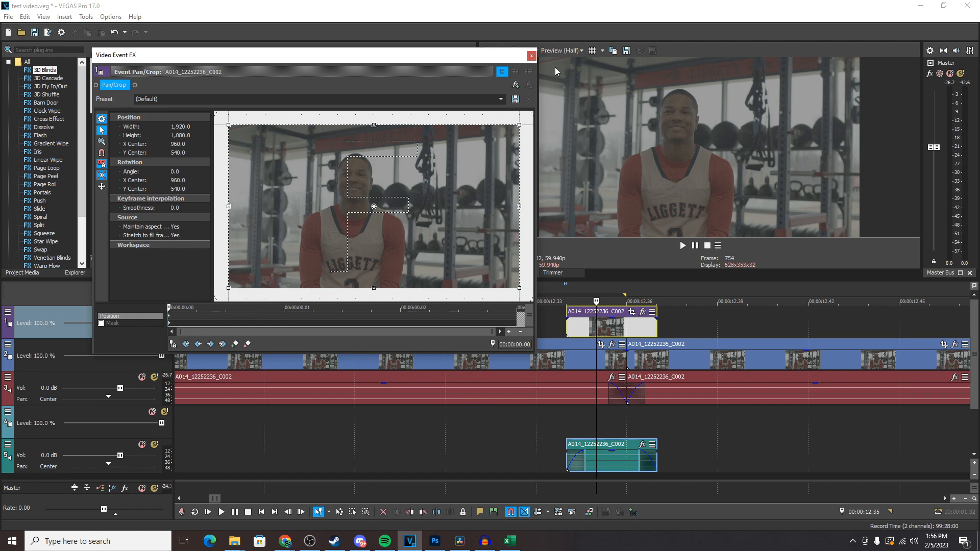
pyautogui.click(531, 57)
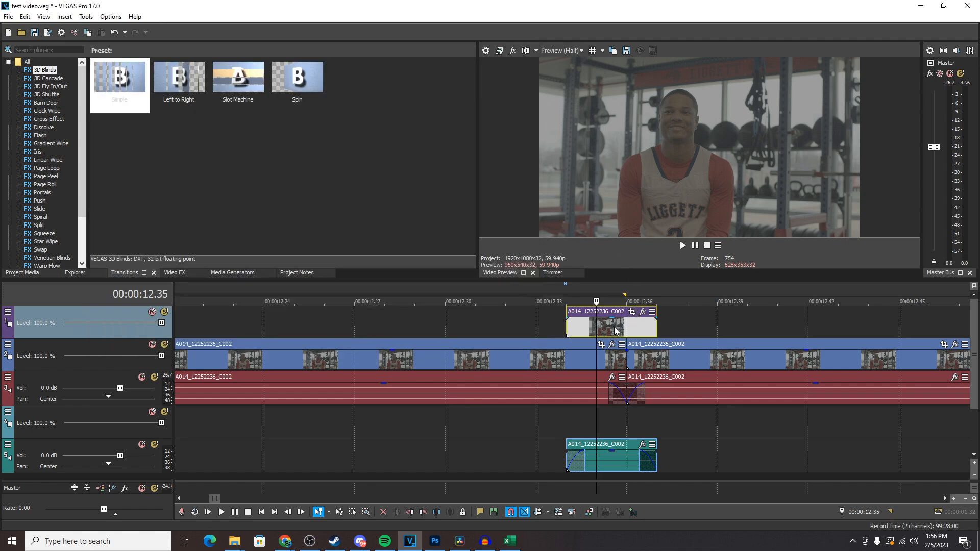